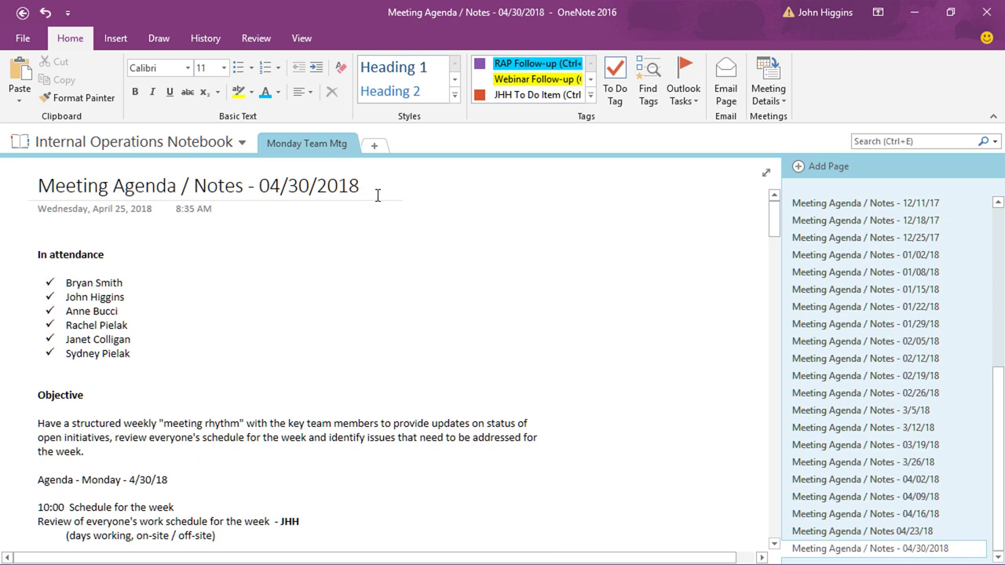
- Add a new page to the Monday Team Mtg section and review its agenda down to the To Dos table
{"action": "left_click", "coordinate": [795, 165]}
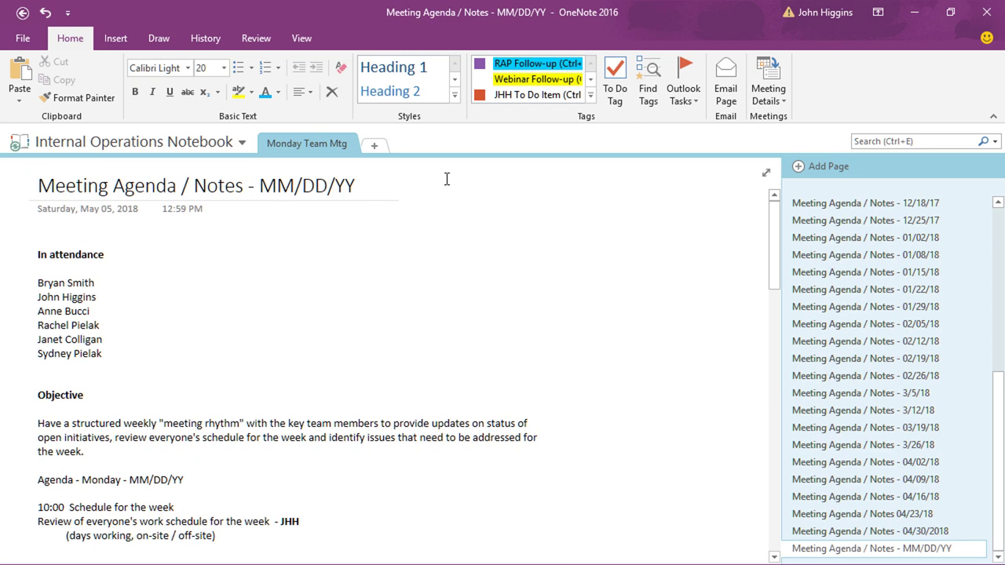
{"action": "scroll", "coordinate": [641, 233], "scroll_direction": "down", "scroll_amount": 5}
{"action": "scroll", "coordinate": [641, 234], "scroll_direction": "down", "scroll_amount": 10}
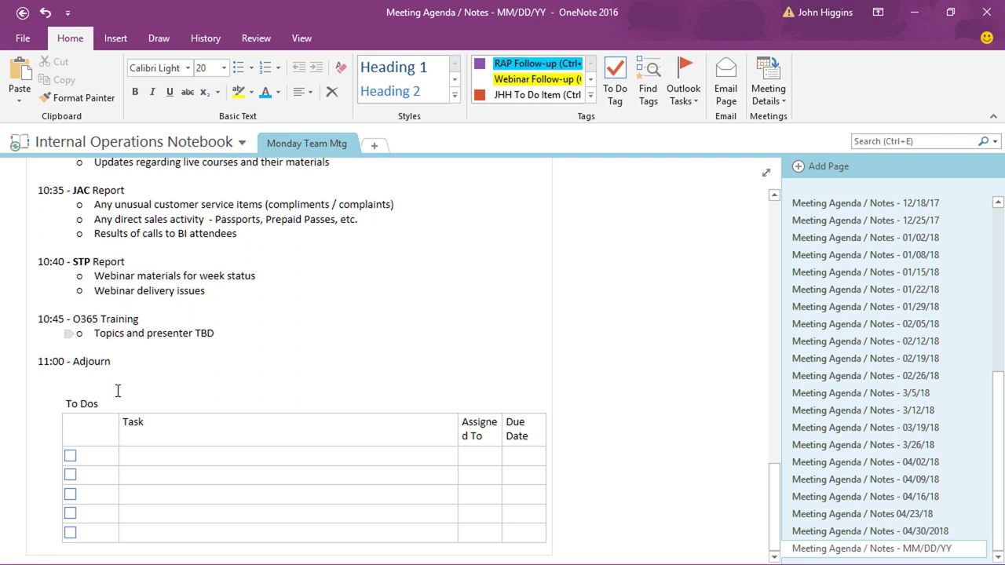
{"action": "scroll", "coordinate": [633, 469], "scroll_direction": "up", "scroll_amount": 1}
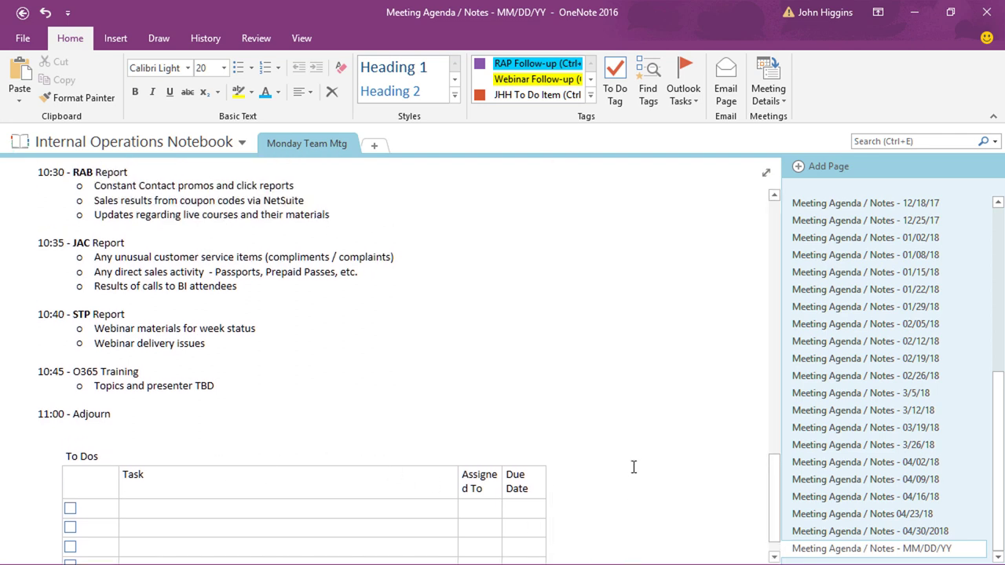
{"action": "scroll", "coordinate": [632, 469], "scroll_direction": "down", "scroll_amount": 1}
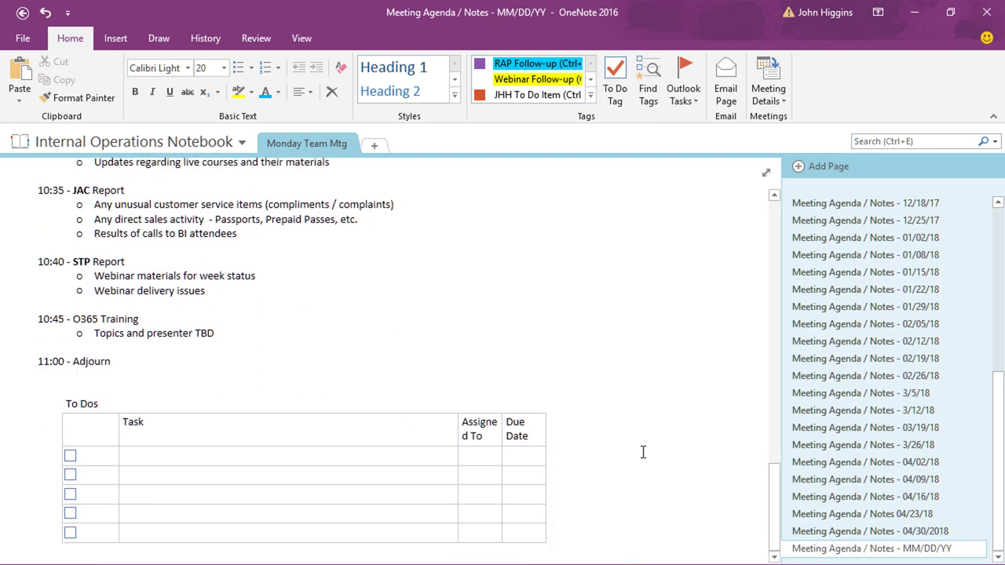
{"action": "scroll", "coordinate": [654, 440], "scroll_direction": "up", "scroll_amount": 10}
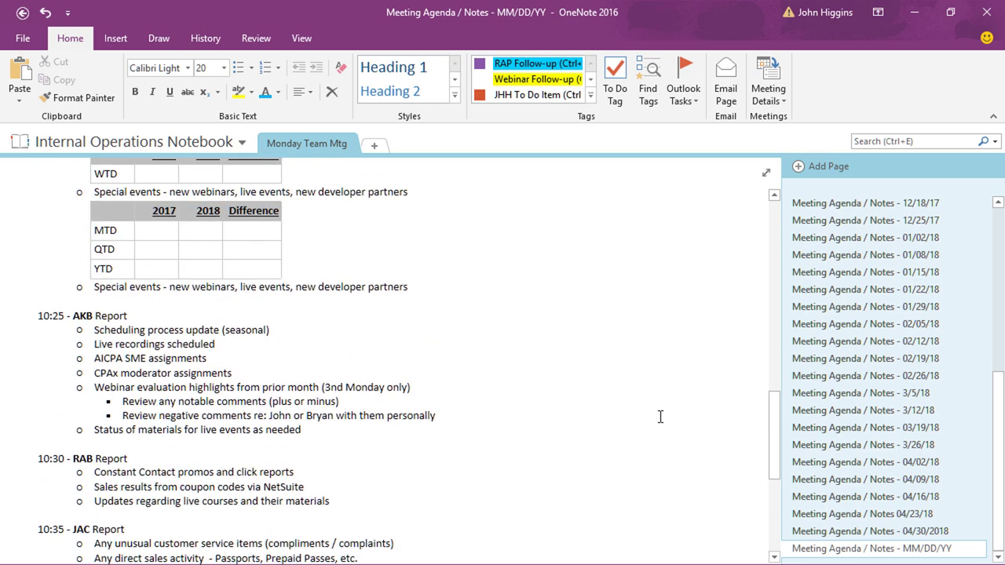
{"action": "scroll", "coordinate": [660, 405], "scroll_direction": "up", "scroll_amount": 8}
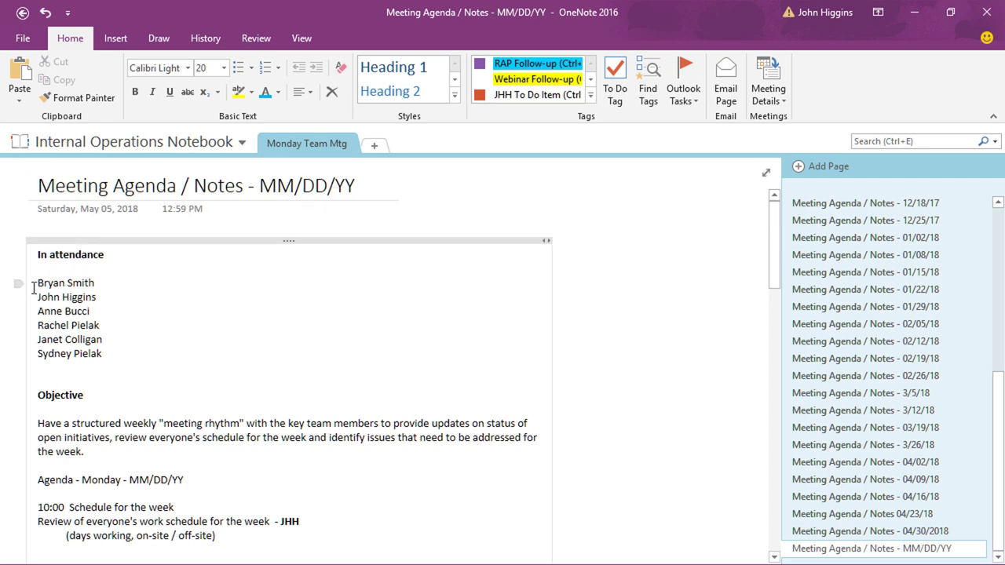
- Apply check mark bullets to all six attendee names under In attendance
{"action": "left_click_drag", "start_coordinate": [37, 284], "coordinate": [102, 355]}
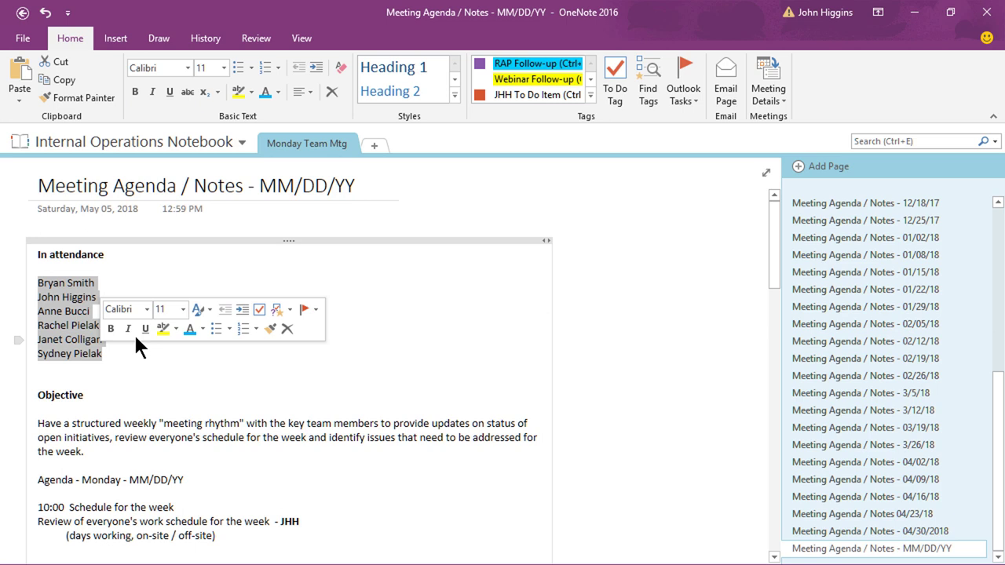
{"action": "left_click", "coordinate": [251, 68]}
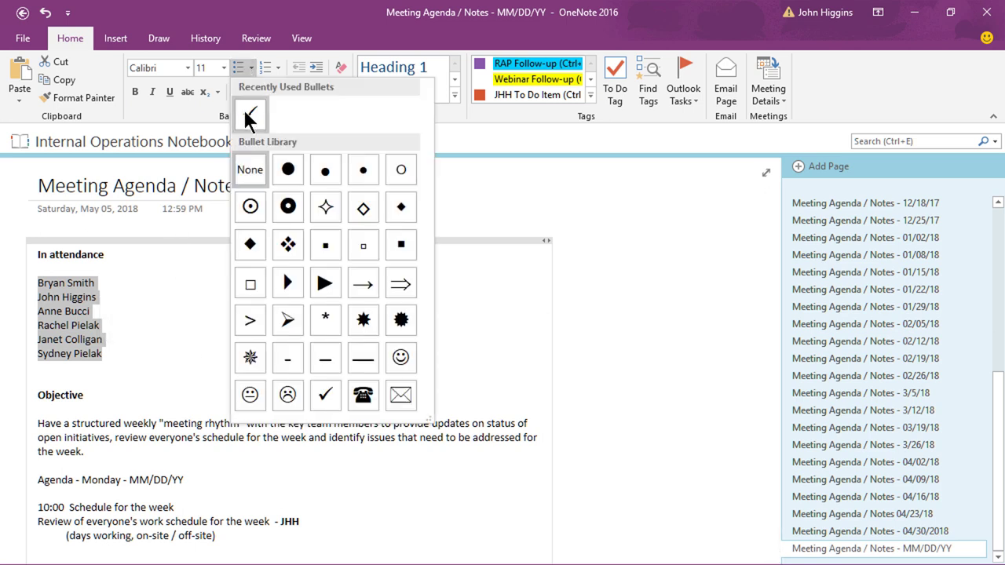
{"action": "left_click", "coordinate": [250, 113]}
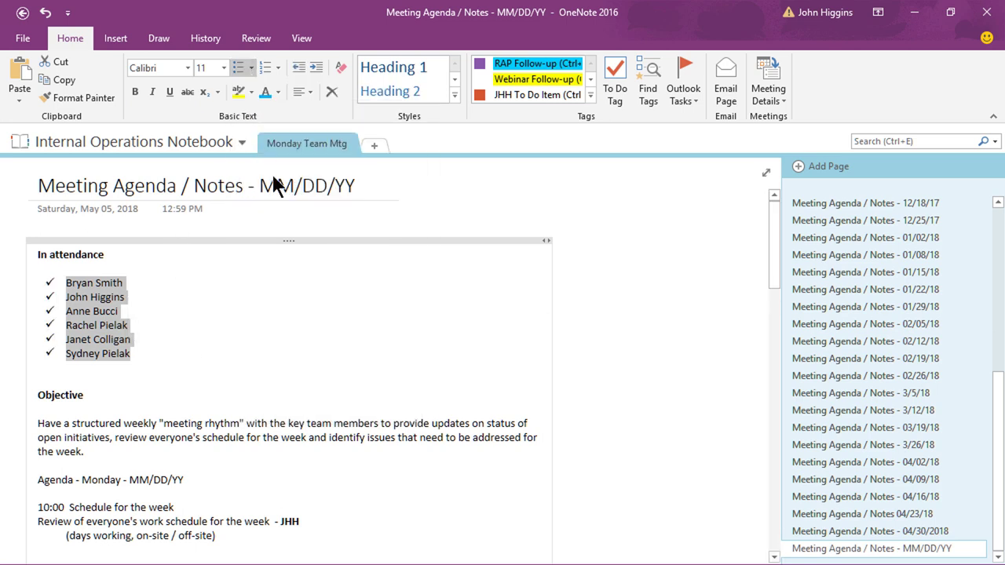
- Mark the last attendee as absent by removing the check mark bullet and striking through the name
{"action": "left_click", "coordinate": [68, 357]}
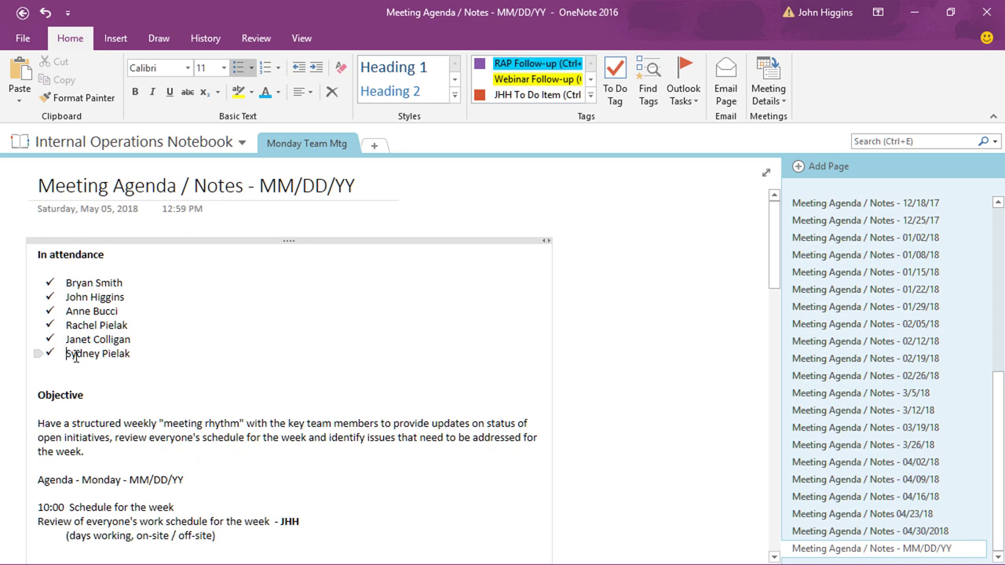
{"action": "left_click", "coordinate": [237, 70]}
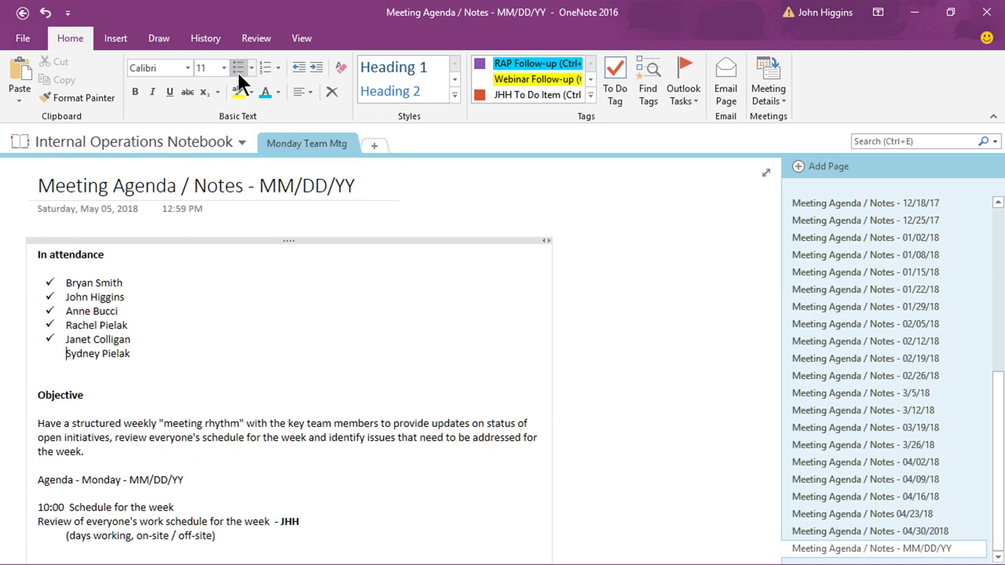
{"action": "left_click_drag", "start_coordinate": [64, 354], "coordinate": [131, 353]}
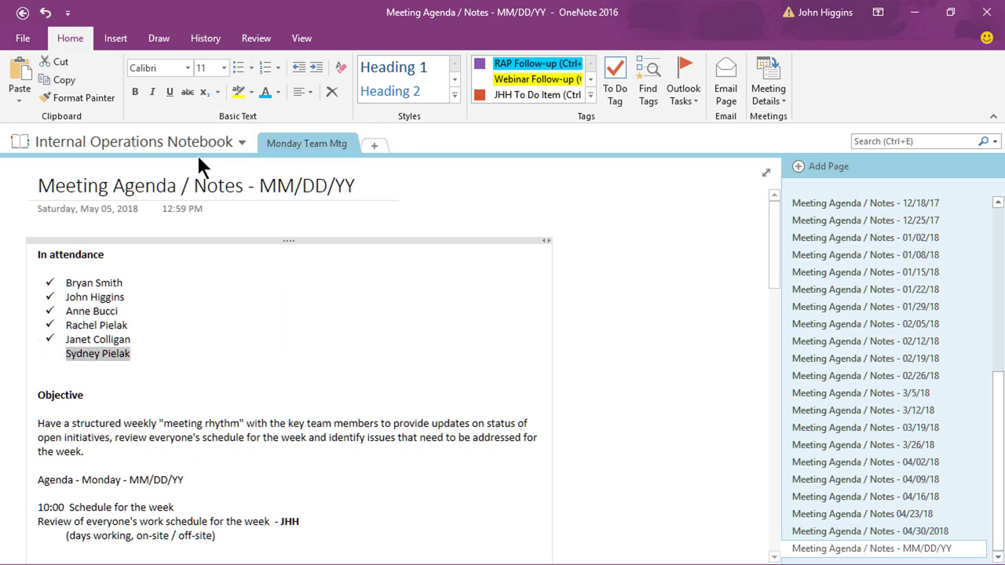
{"action": "left_click", "coordinate": [188, 92]}
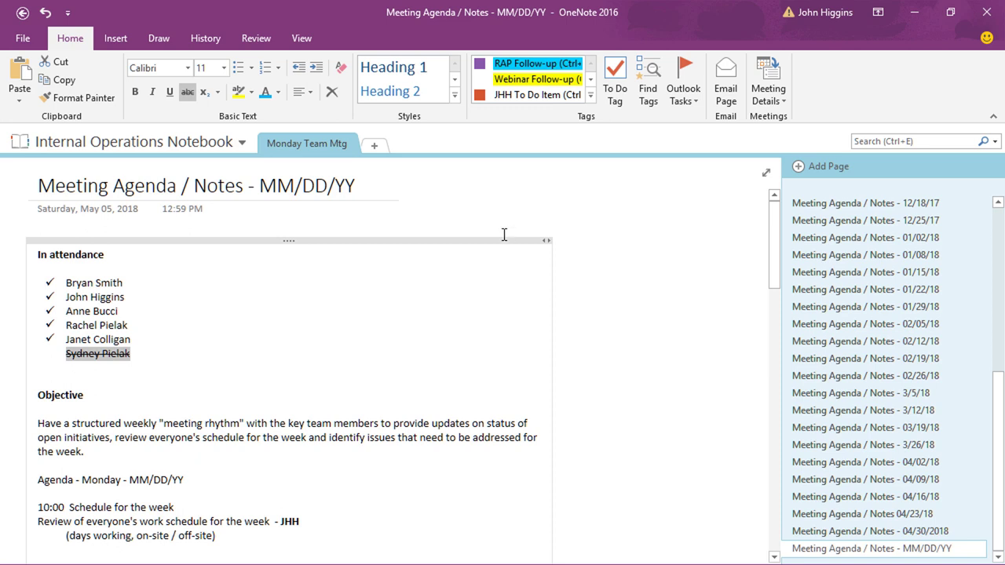
- Open the full Templates pane for page templates
{"action": "left_click", "coordinate": [118, 40]}
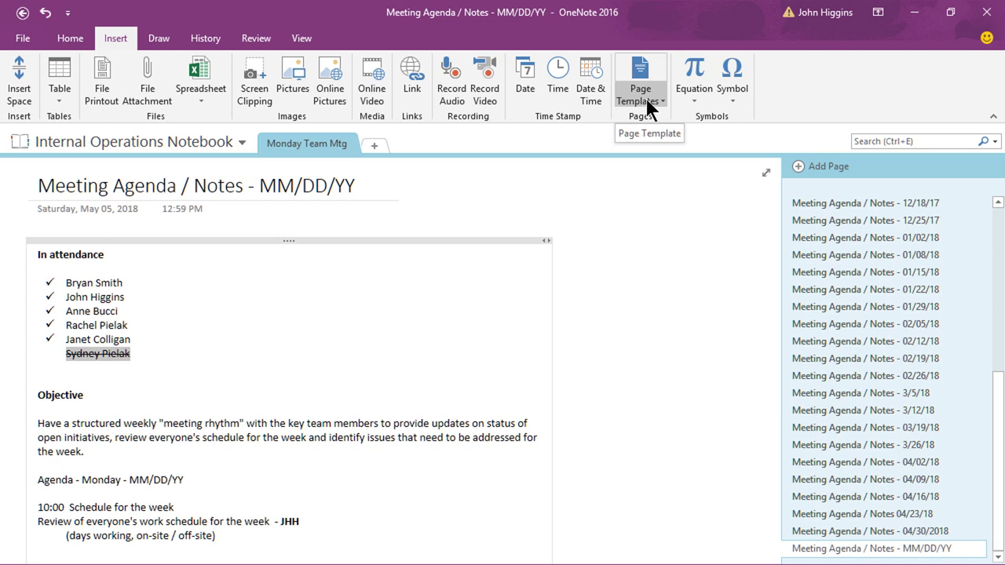
{"action": "left_click", "coordinate": [659, 104]}
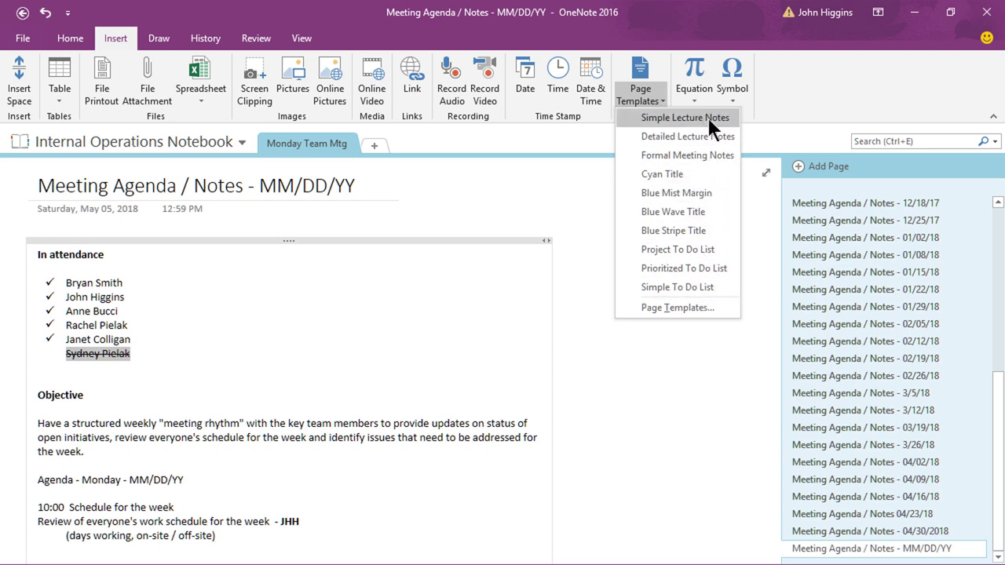
{"action": "left_click", "coordinate": [701, 308]}
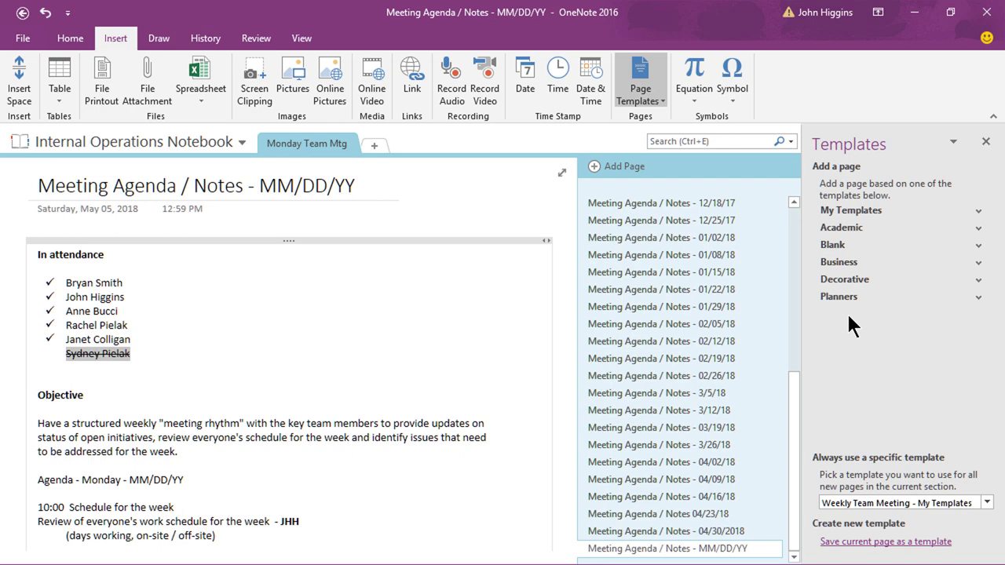
- Add a page based on one of the Business meeting notes templates and look through its sections
{"action": "left_click", "coordinate": [976, 262]}
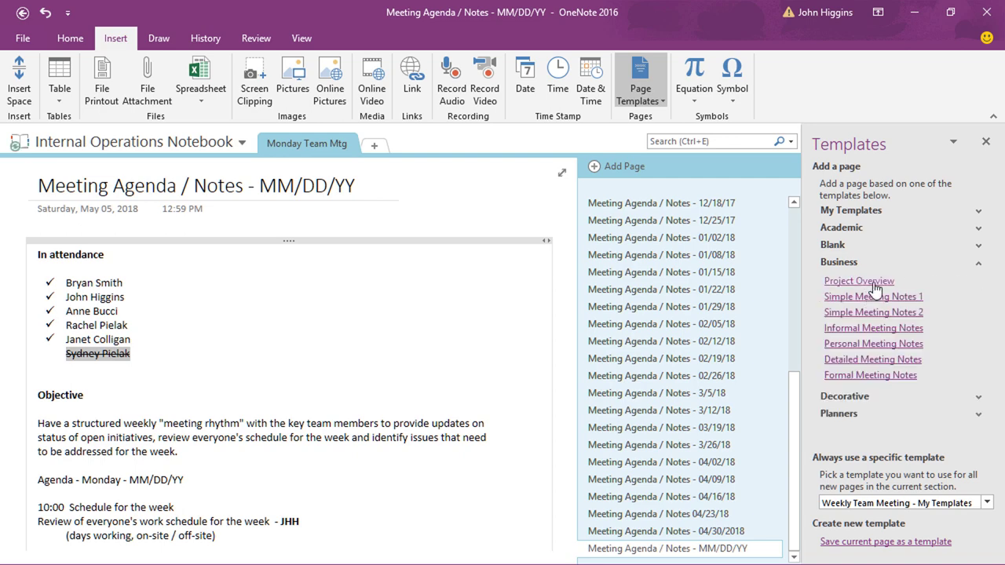
{"action": "left_click", "coordinate": [854, 366]}
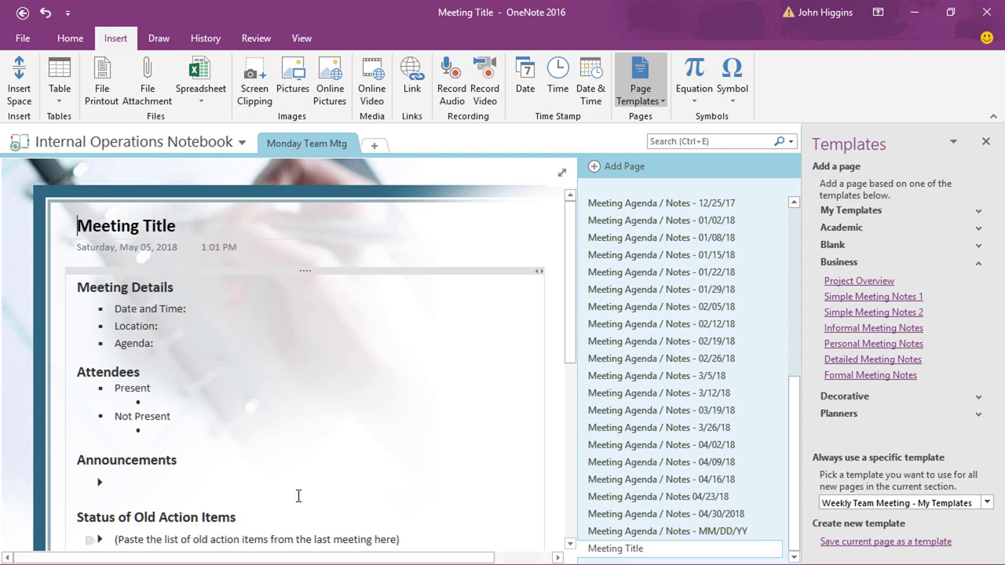
{"action": "scroll", "coordinate": [319, 293], "scroll_direction": "down", "scroll_amount": 3}
{"action": "scroll", "coordinate": [319, 293], "scroll_direction": "up", "scroll_amount": 1}
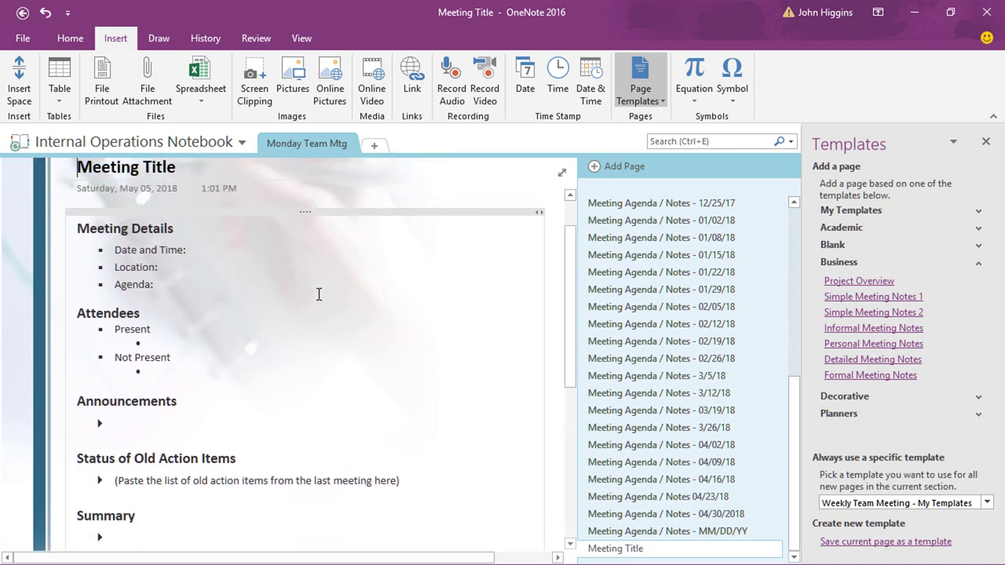
{"action": "scroll", "coordinate": [318, 292], "scroll_direction": "down", "scroll_amount": 1}
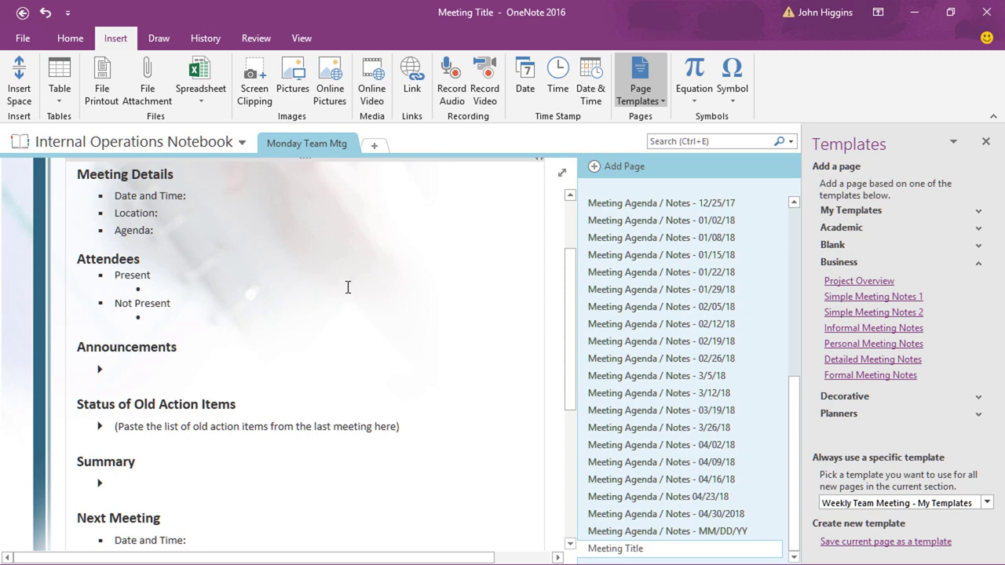
- Delete the newly added Meeting Title page
{"action": "scroll", "coordinate": [350, 288], "scroll_direction": "up", "scroll_amount": 3}
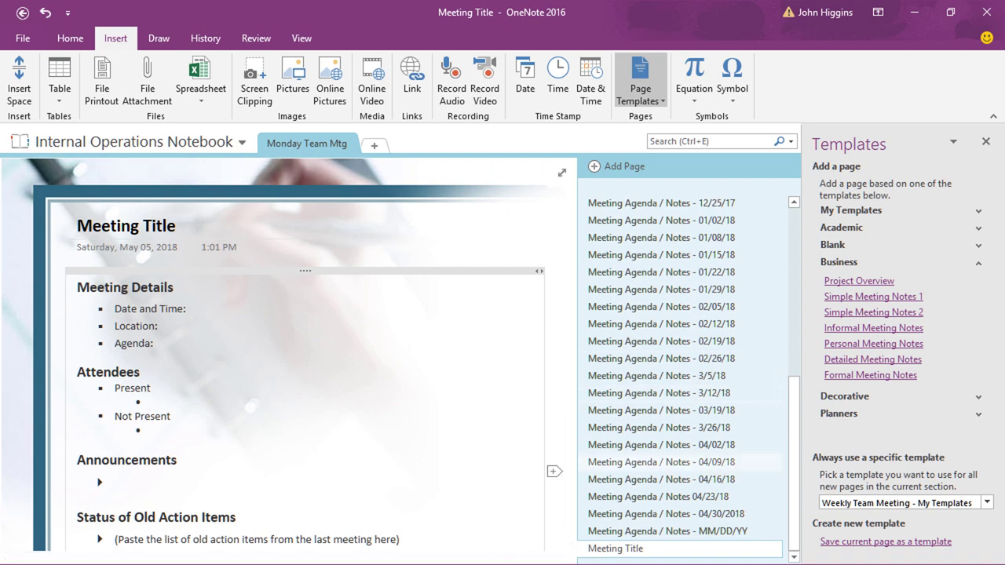
{"action": "right_click", "coordinate": [636, 549]}
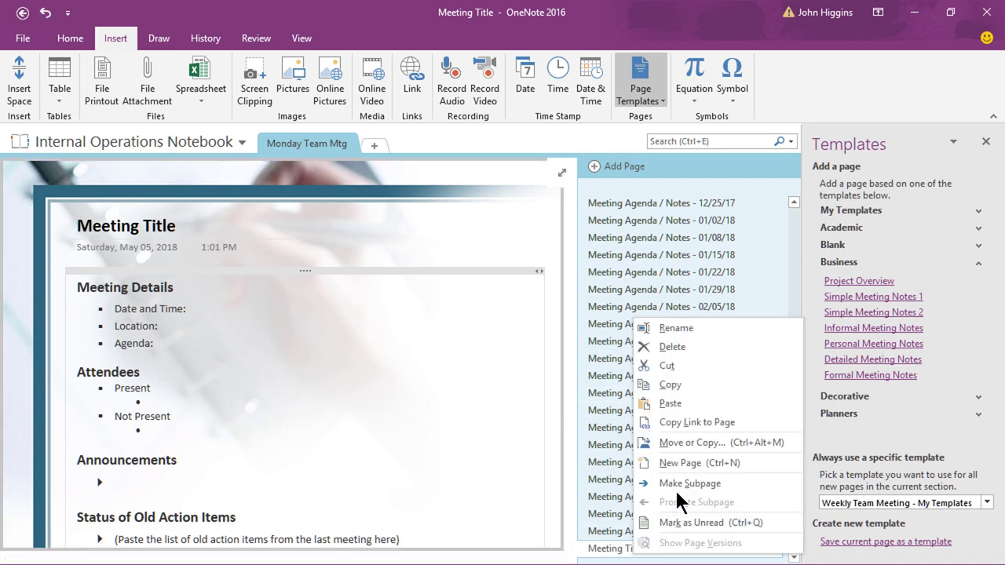
{"action": "left_click", "coordinate": [678, 346]}
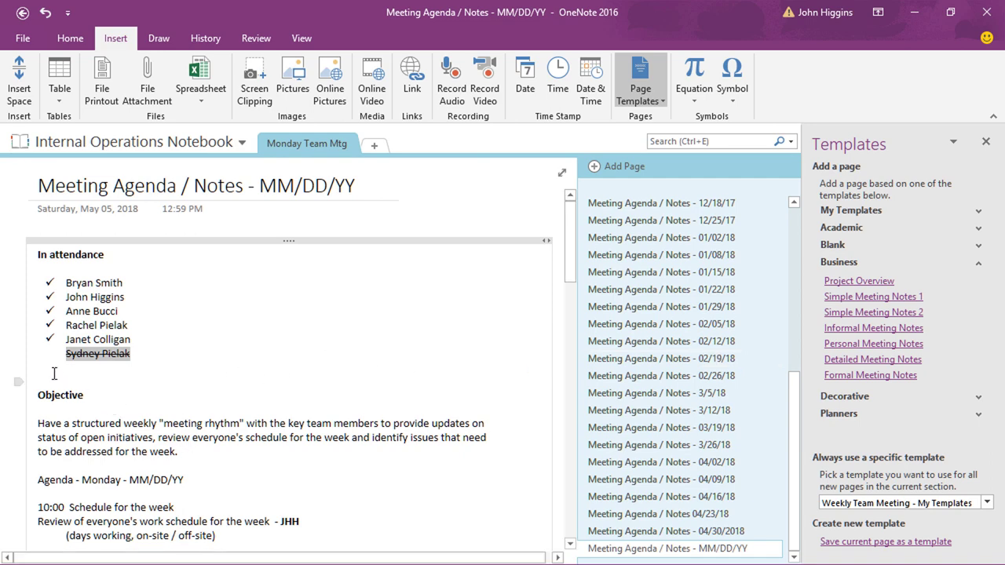
- Clear the strikethrough from the last attendee and remove the check mark bullets from the other five names
{"action": "triple_click", "coordinate": [138, 353]}
{"action": "left_click", "coordinate": [78, 33]}
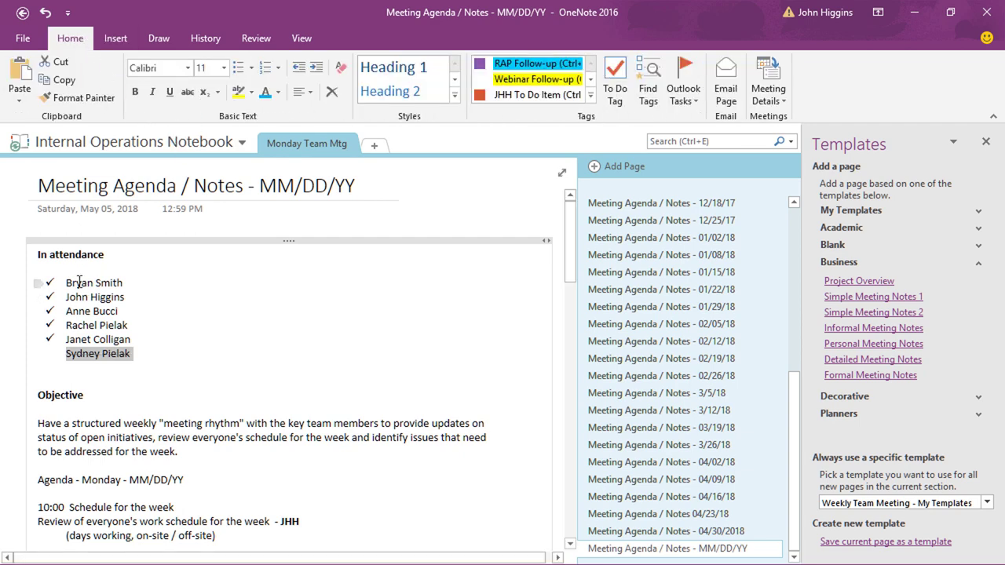
{"action": "mouse_move", "coordinate": [66, 282]}
{"action": "left_mouse_down"}
{"action": "mouse_move", "coordinate": [142, 318]}
{"action": "mouse_move", "coordinate": [140, 340]}
{"action": "left_mouse_up"}
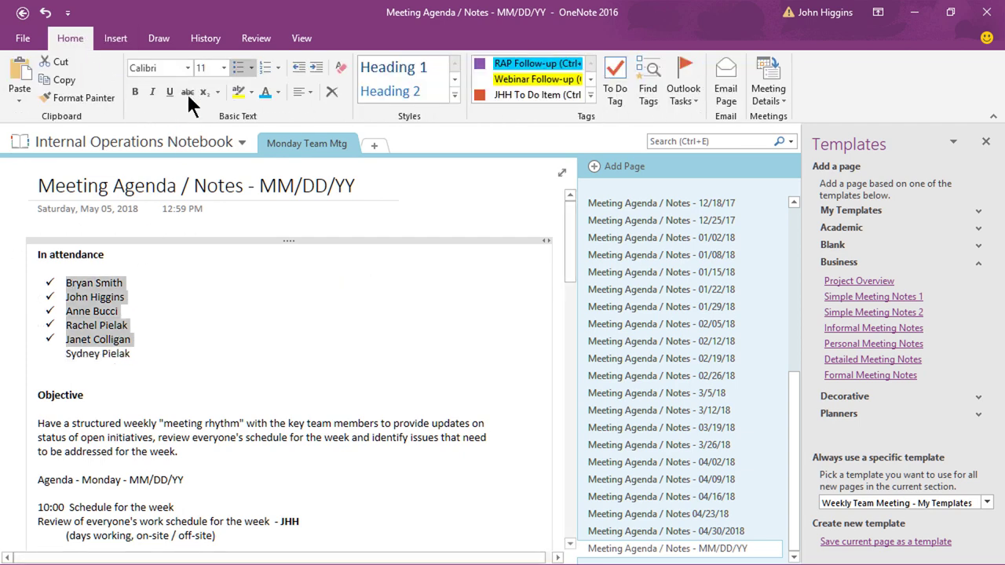
{"action": "left_click", "coordinate": [238, 68]}
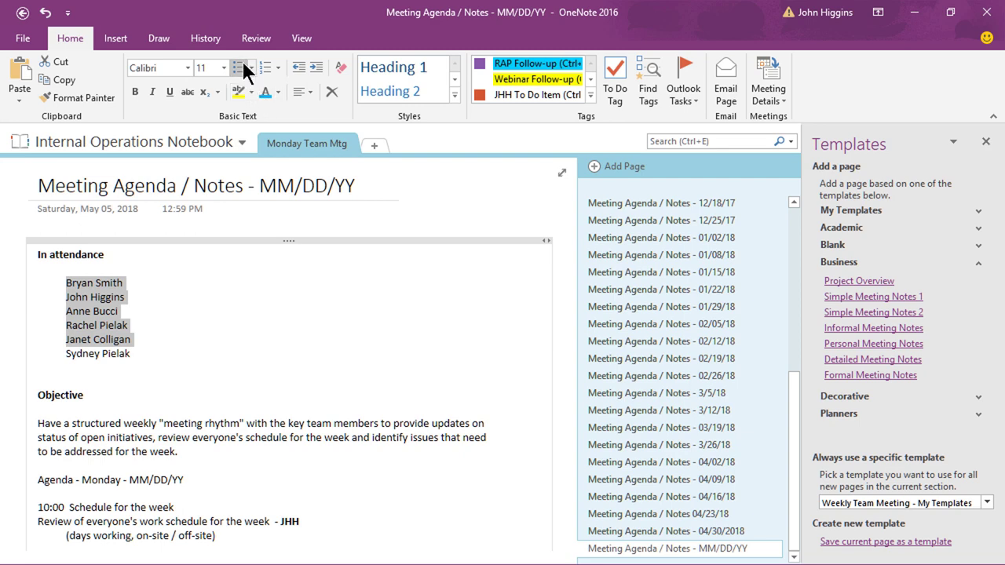
{"action": "left_click", "coordinate": [255, 290]}
{"action": "left_click", "coordinate": [336, 218]}
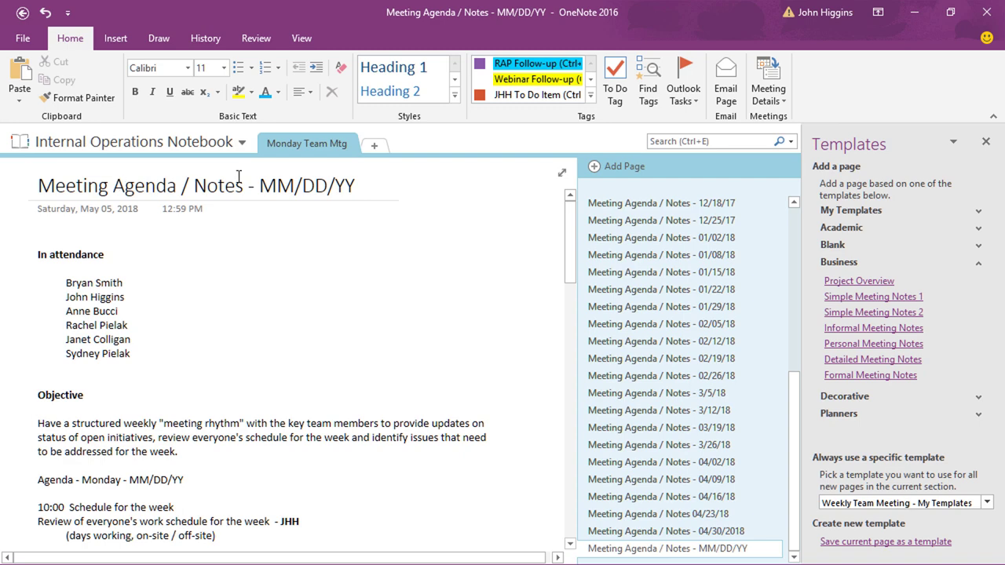
- Append " - Video Demo" to the page title after MM/DD/YY
{"action": "left_click", "coordinate": [367, 190]}
{"action": "type", "text": "-"}
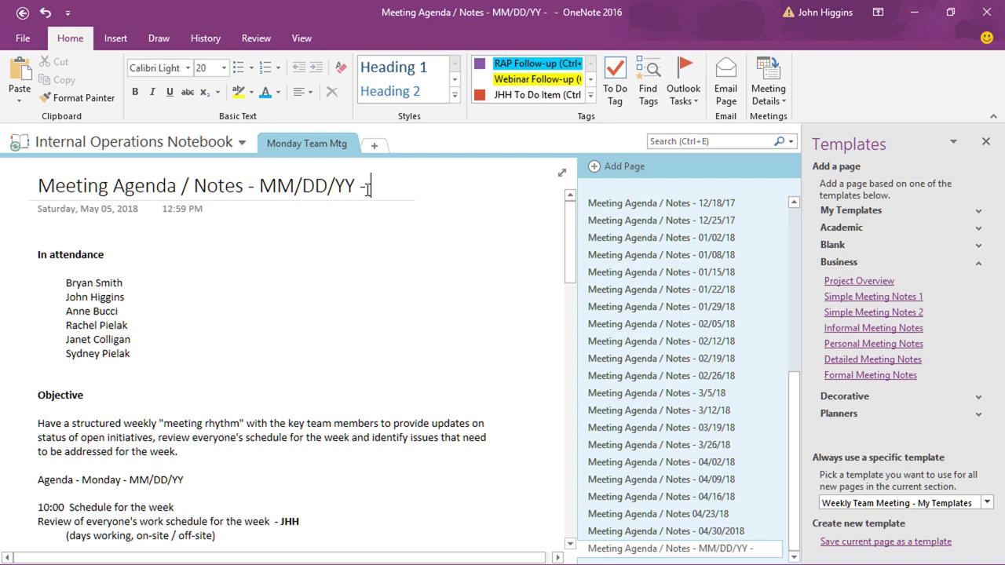
{"action": "type", "text": " V"}
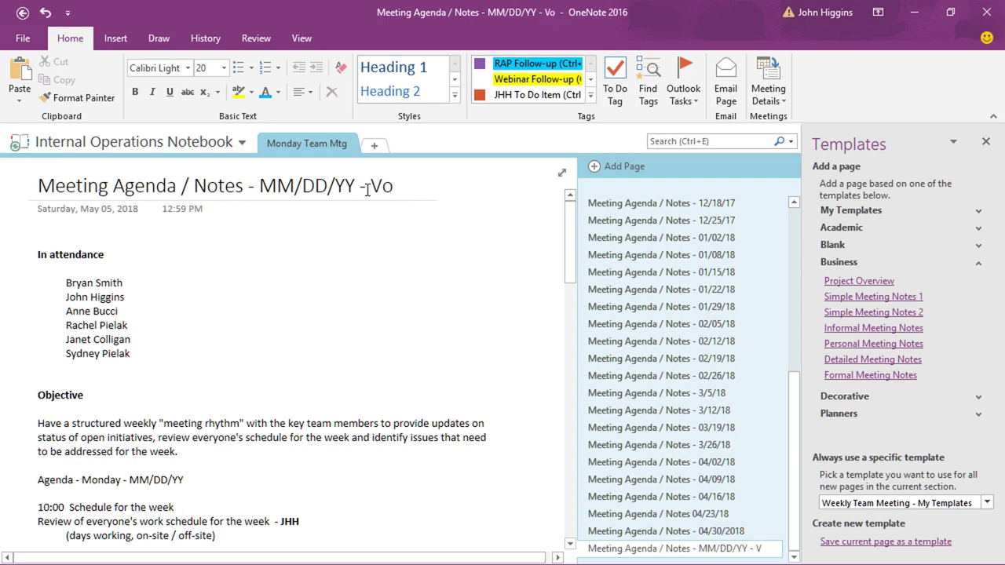
{"action": "type", "text": "ideo Demo"}
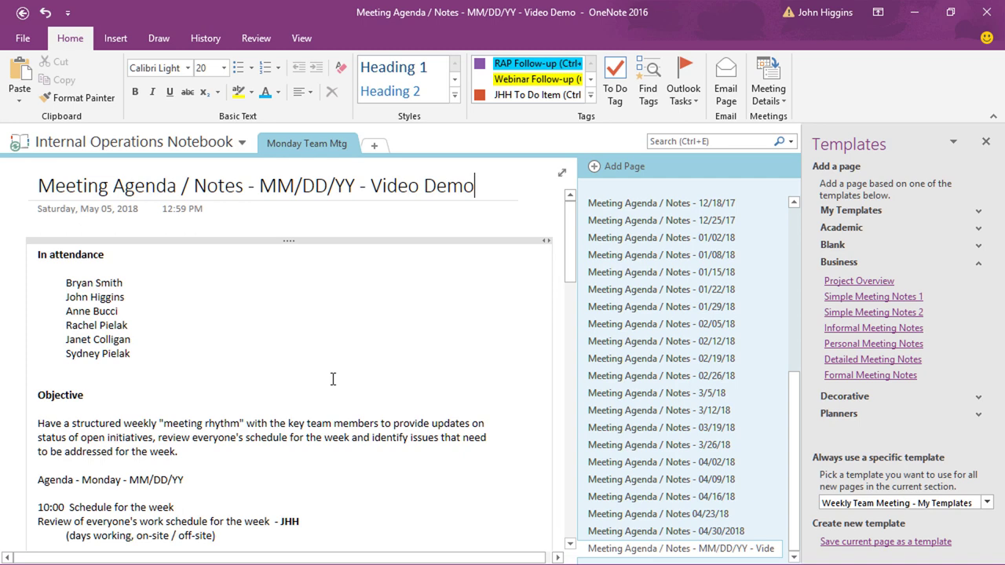
- Save the current page as a template named Video Demo, set as default for new pages in the current section
{"action": "left_click", "coordinate": [838, 261]}
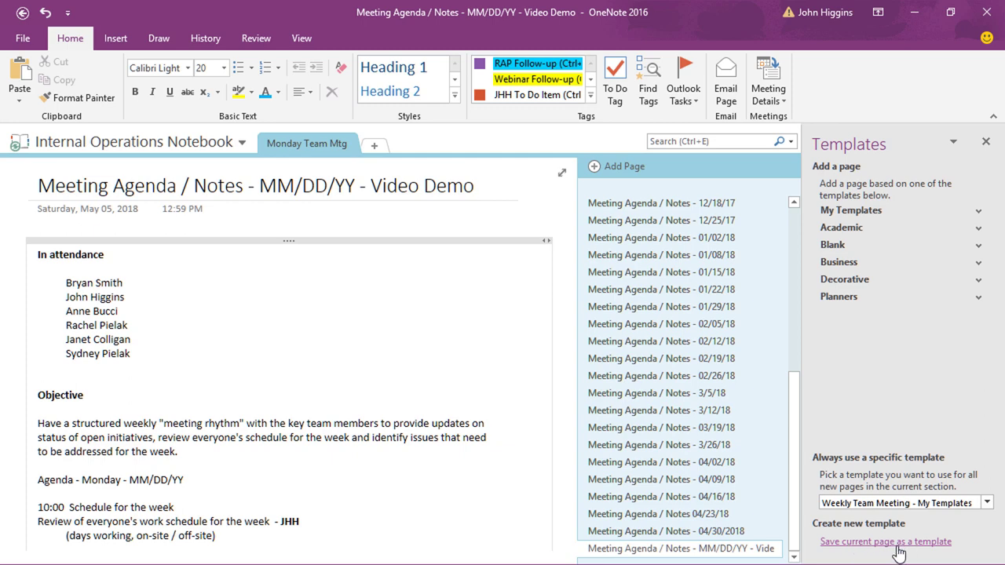
{"action": "left_click", "coordinate": [895, 543]}
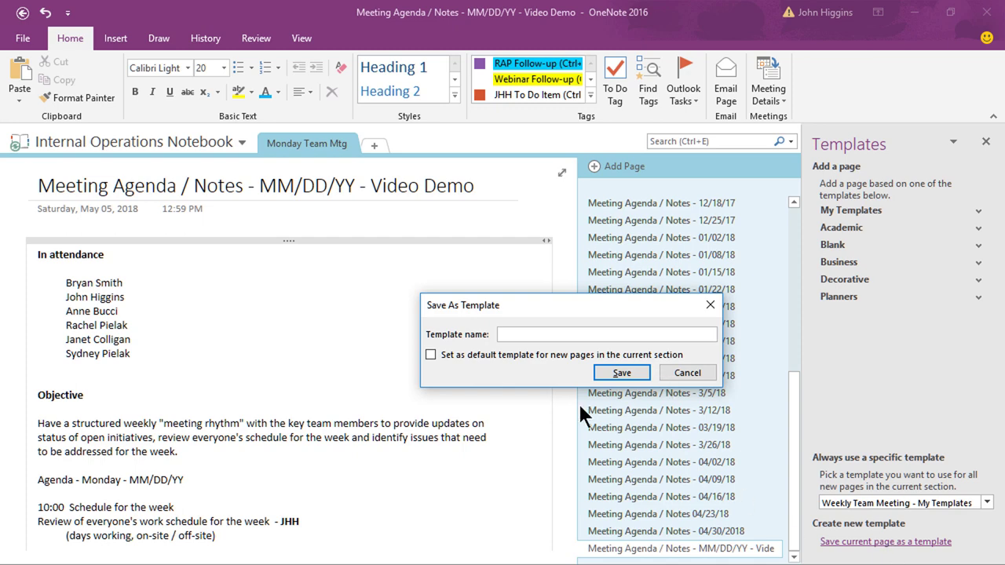
{"action": "left_click", "coordinate": [518, 333]}
{"action": "type", "text": "Video Demo"}
{"action": "left_click", "coordinate": [430, 355]}
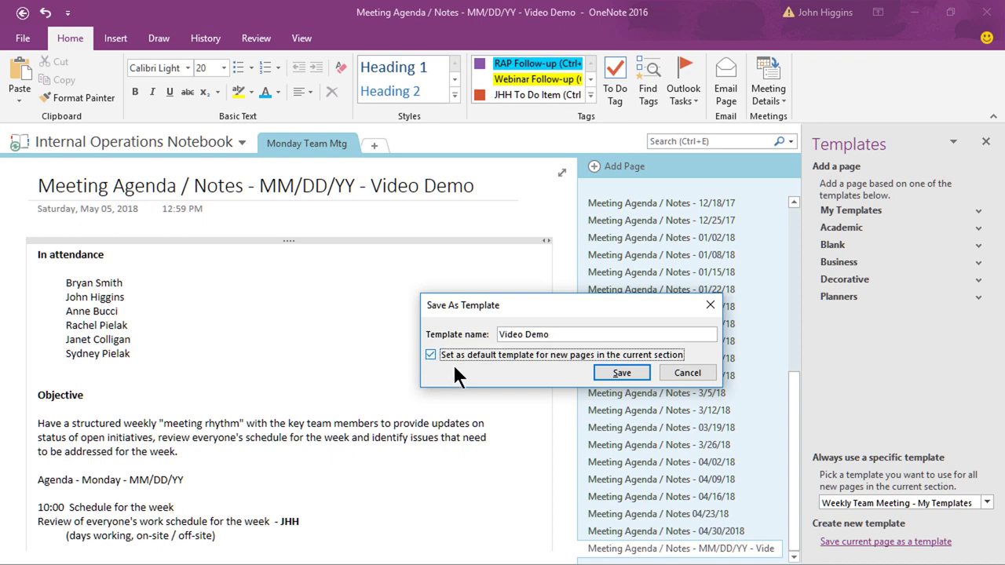
{"action": "left_click", "coordinate": [627, 372]}
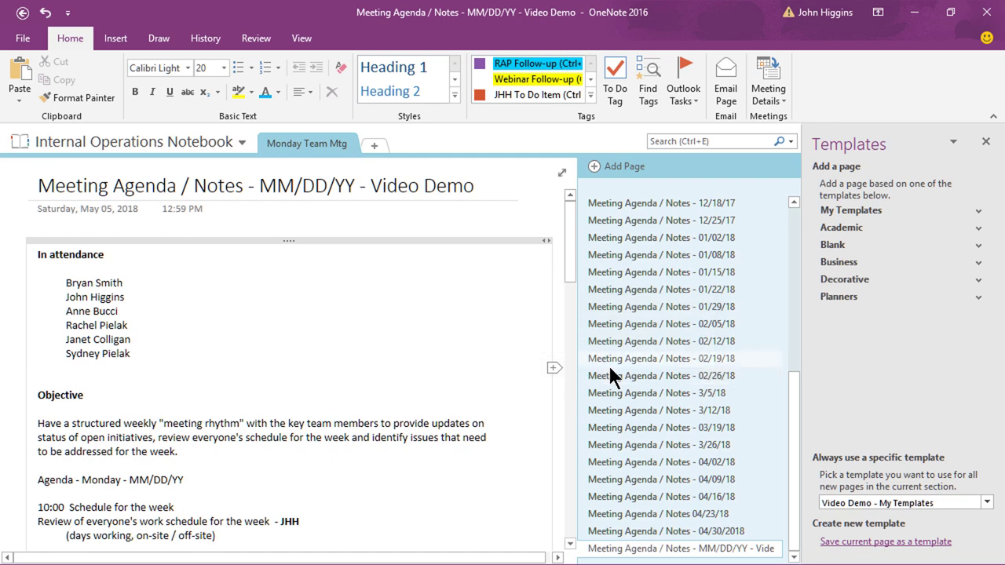
- Check the My Templates list for Video Demo and add a new page from the section's default template
{"action": "left_click", "coordinate": [976, 213]}
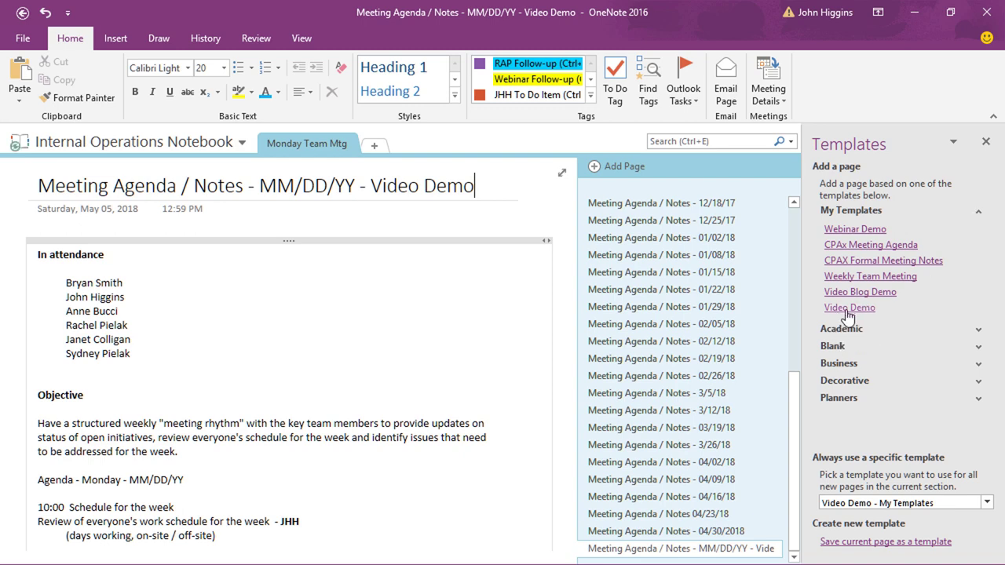
{"action": "left_click", "coordinate": [978, 212]}
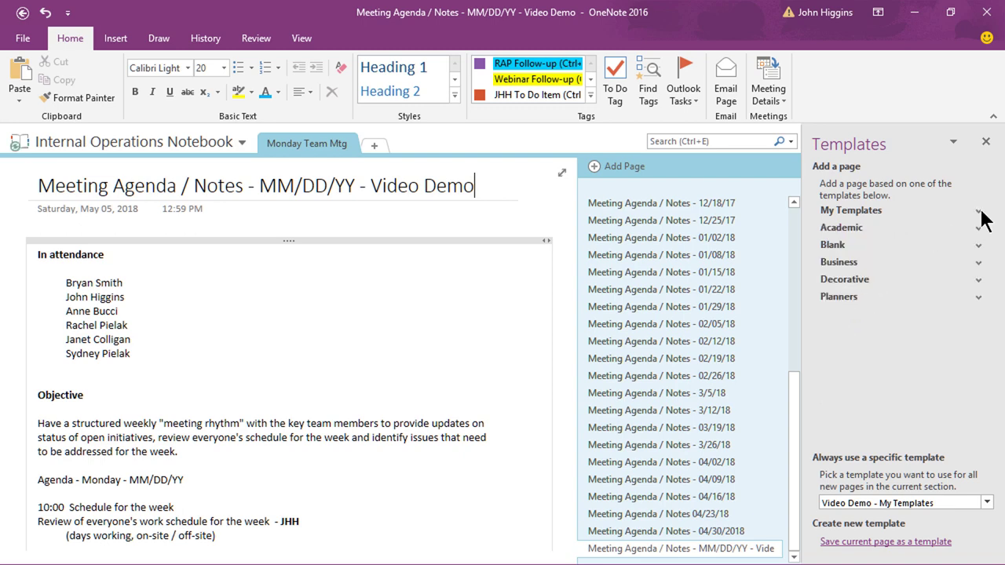
{"action": "left_click", "coordinate": [985, 144]}
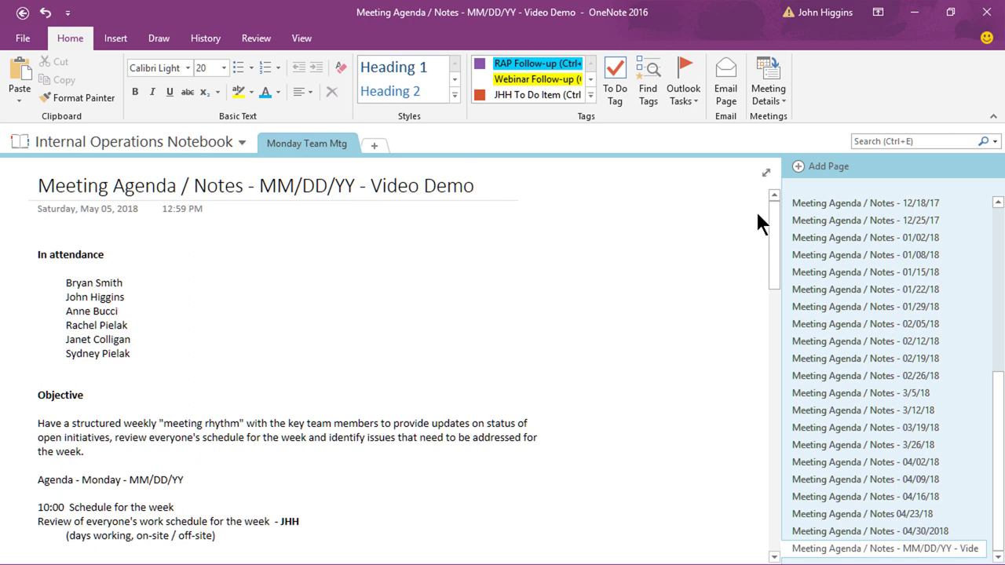
{"action": "left_click", "coordinate": [797, 166]}
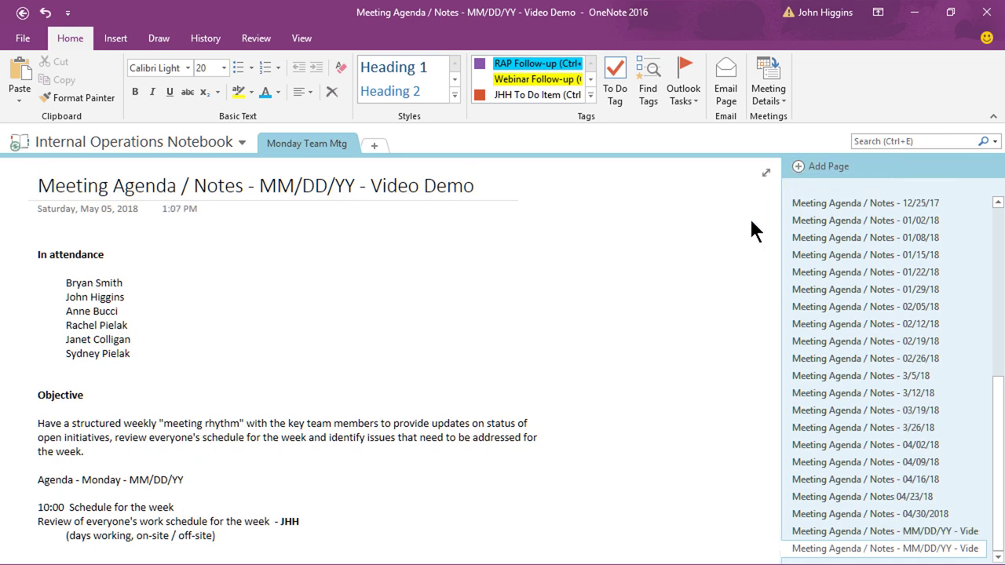